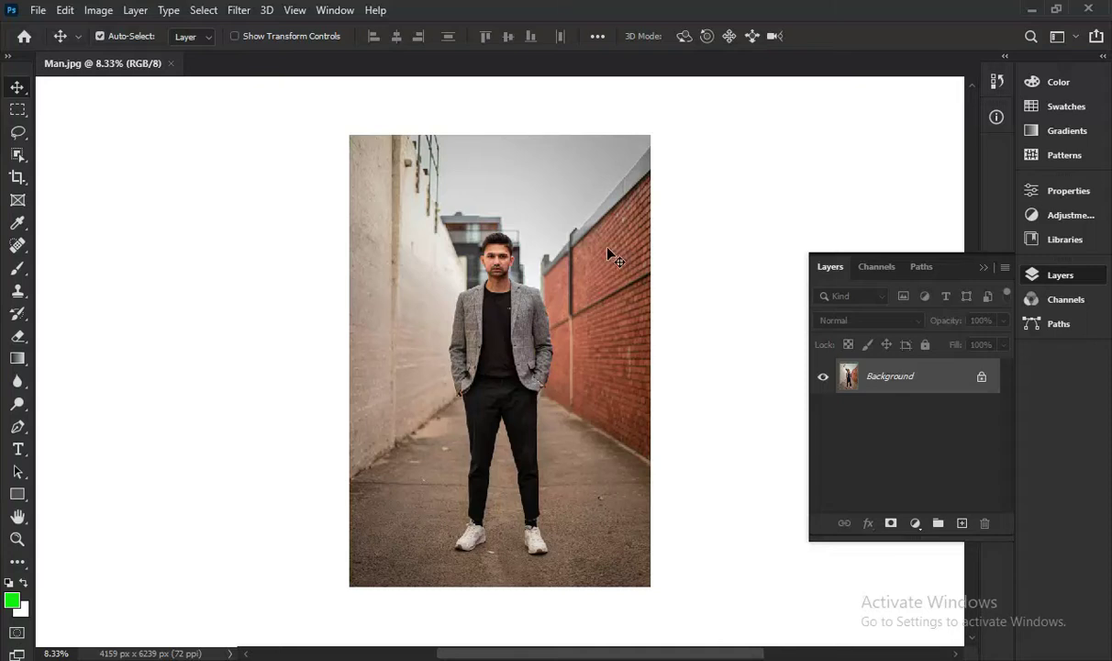
click(38, 11)
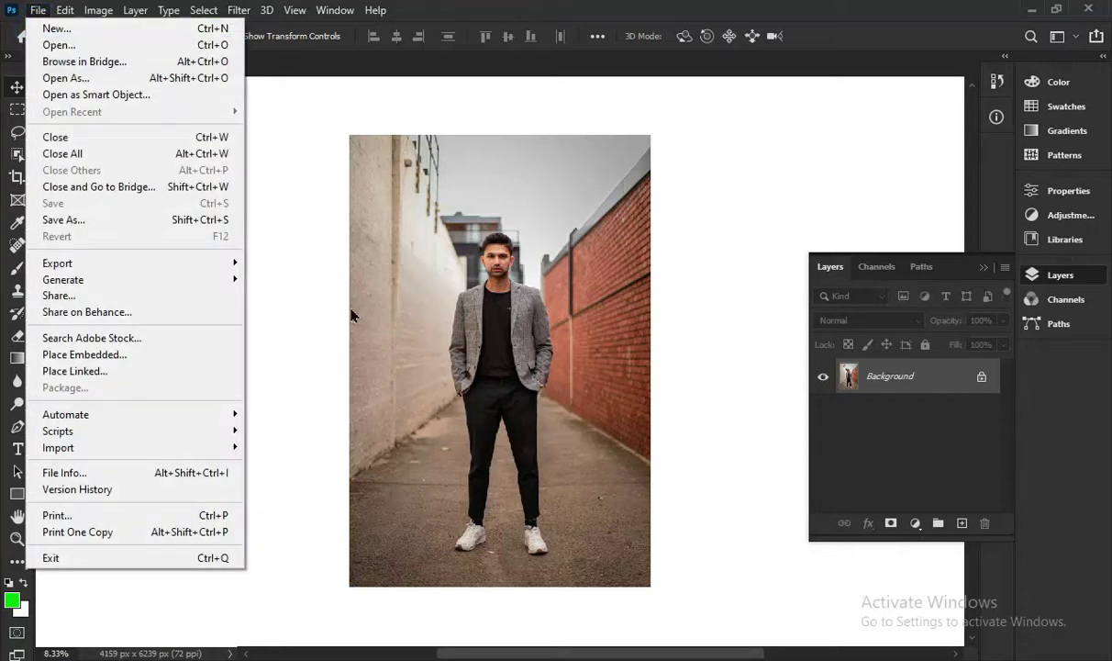
click(419, 323)
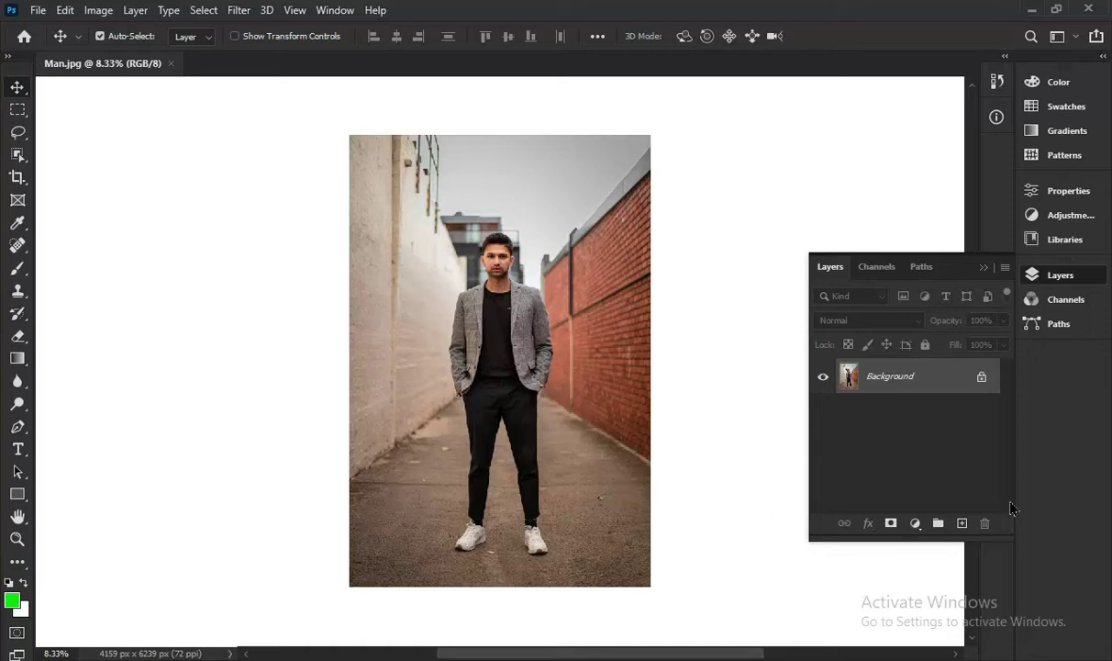
Unlock the Background layer so that it becomes a regular editable layer.
drag(981, 381, 984, 525)
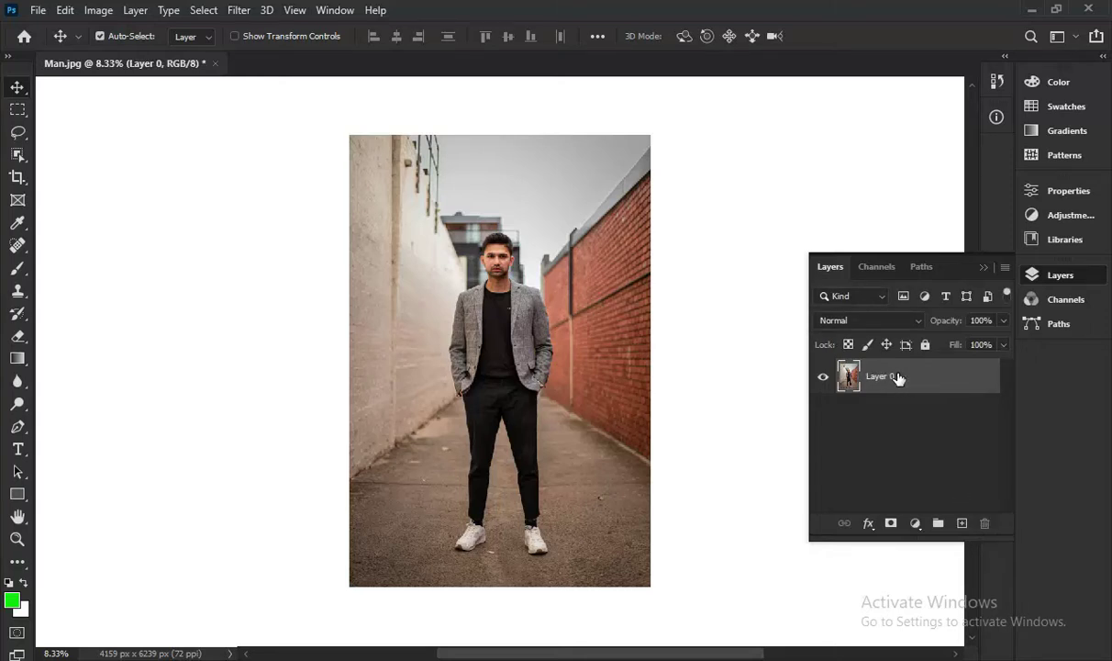
click(1079, 278)
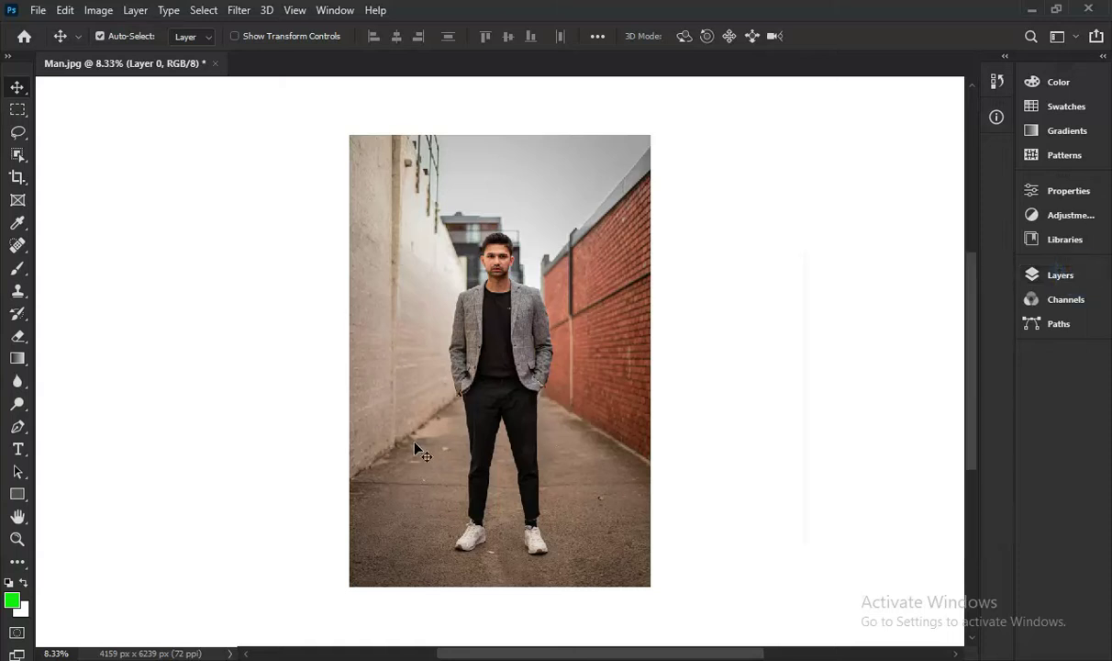
Select the whole standing man with the Object Selection tool in Rectangle mode.
click(16, 178)
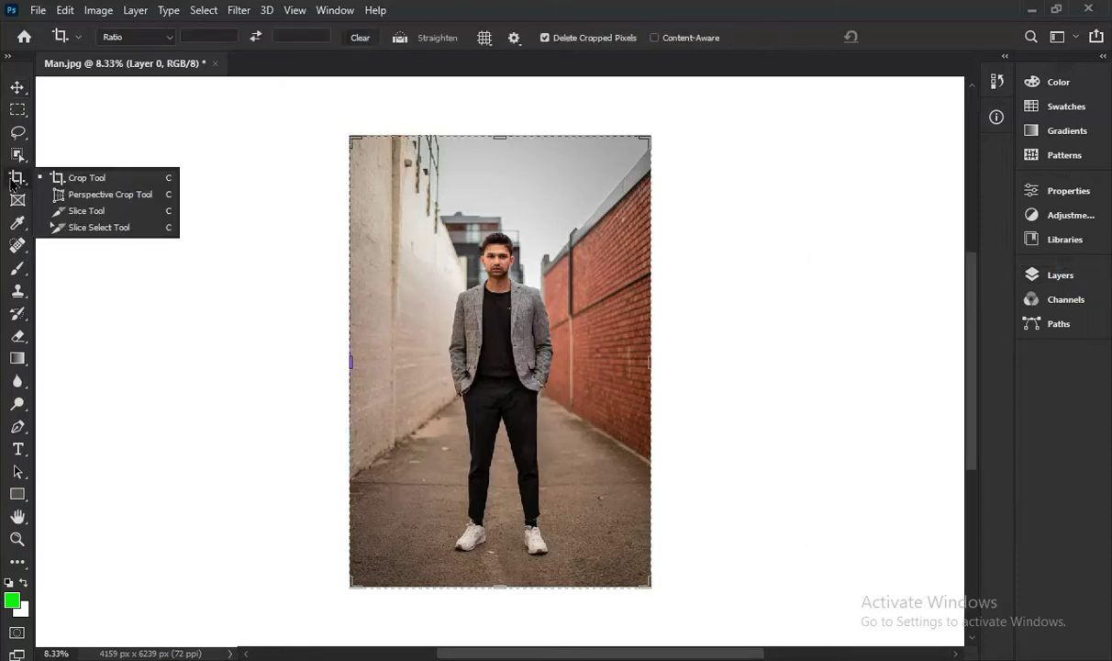
click(15, 156)
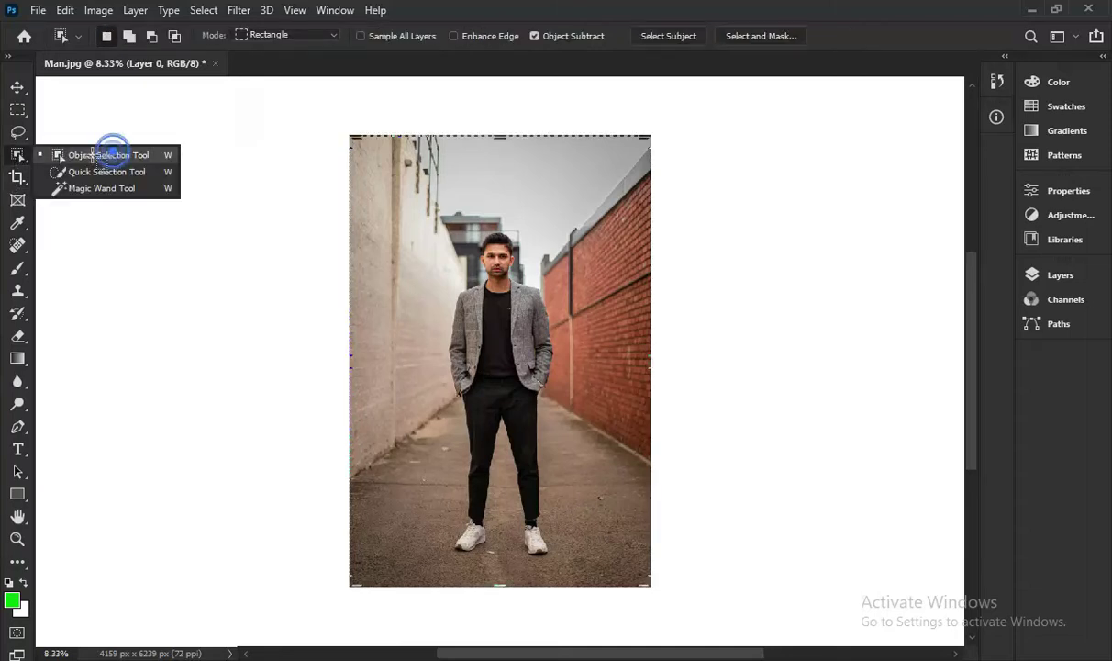
click(112, 156)
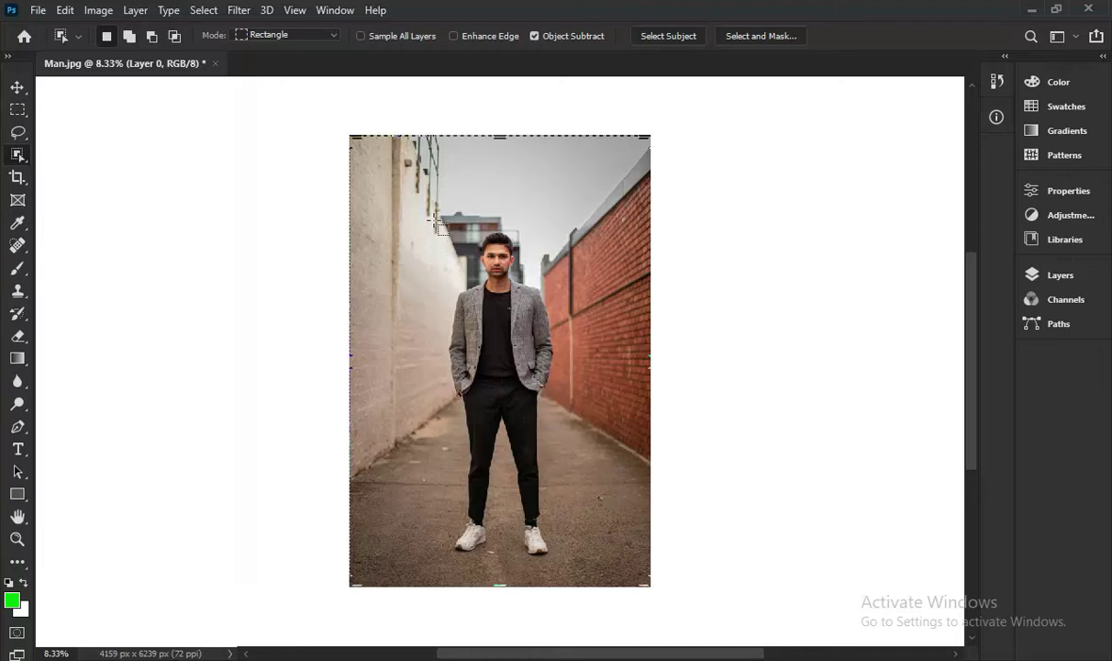
drag(433, 220, 571, 565)
click(1053, 275)
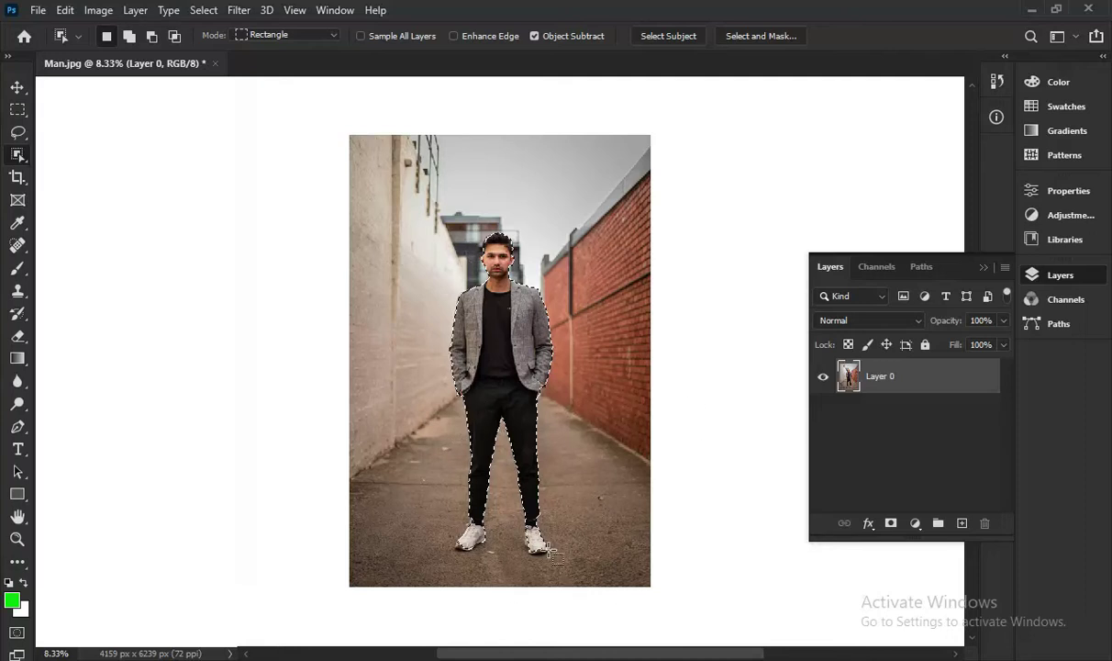
Switch to the Quick Selection tool for refining the selection around the man's legs and shoes.
scroll(504, 541, up, 3)
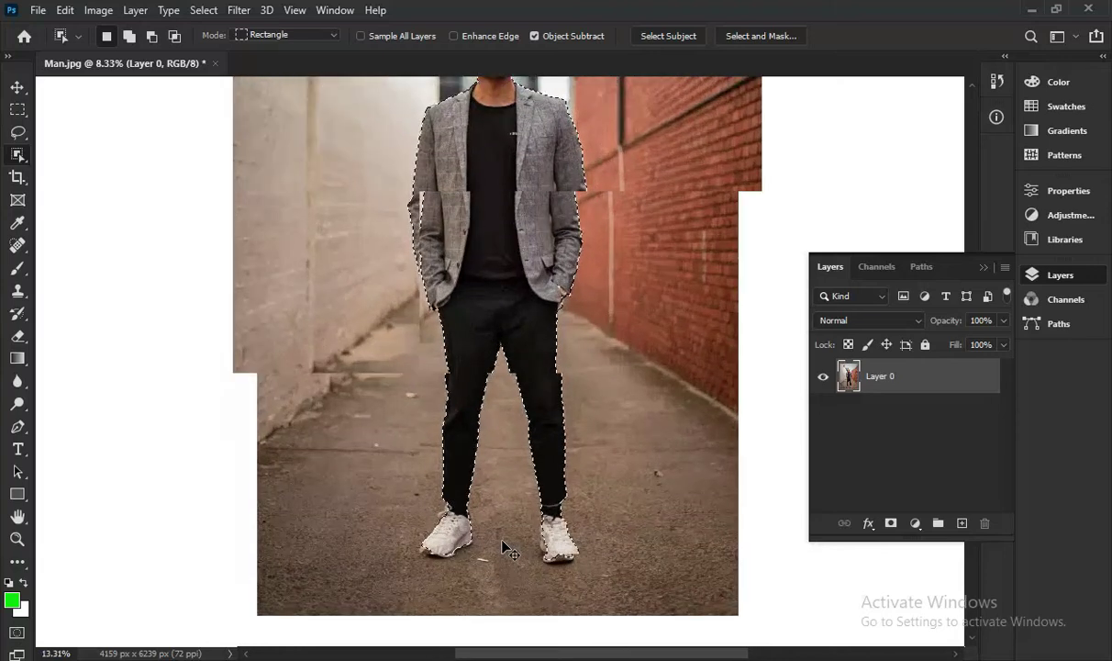
scroll(503, 544, up, 2)
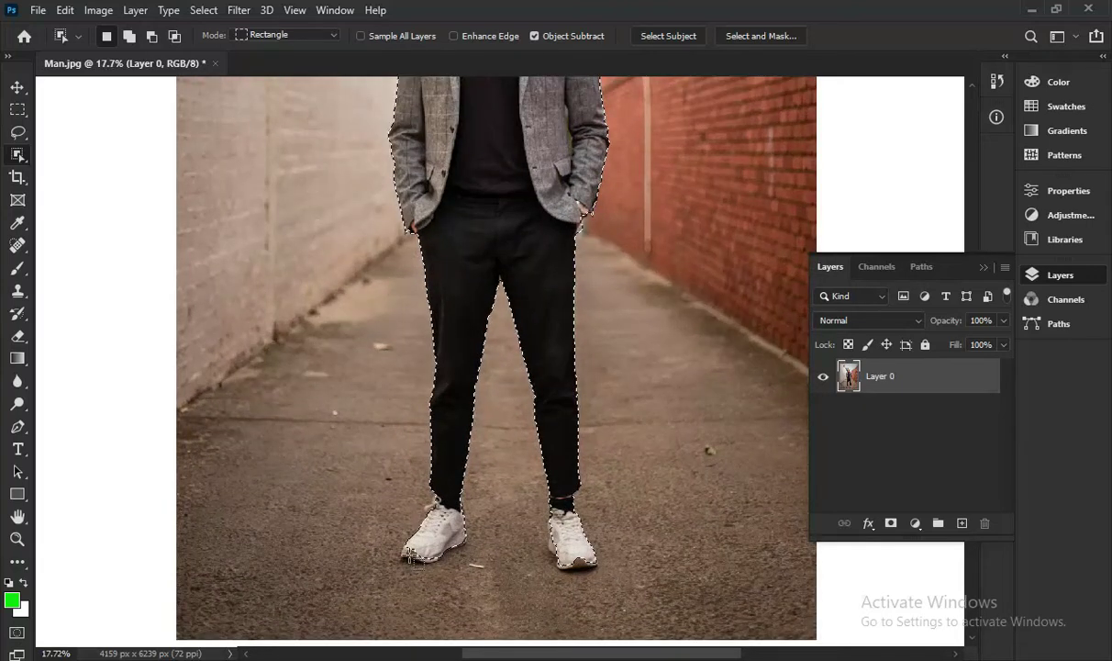
right_click(20, 160)
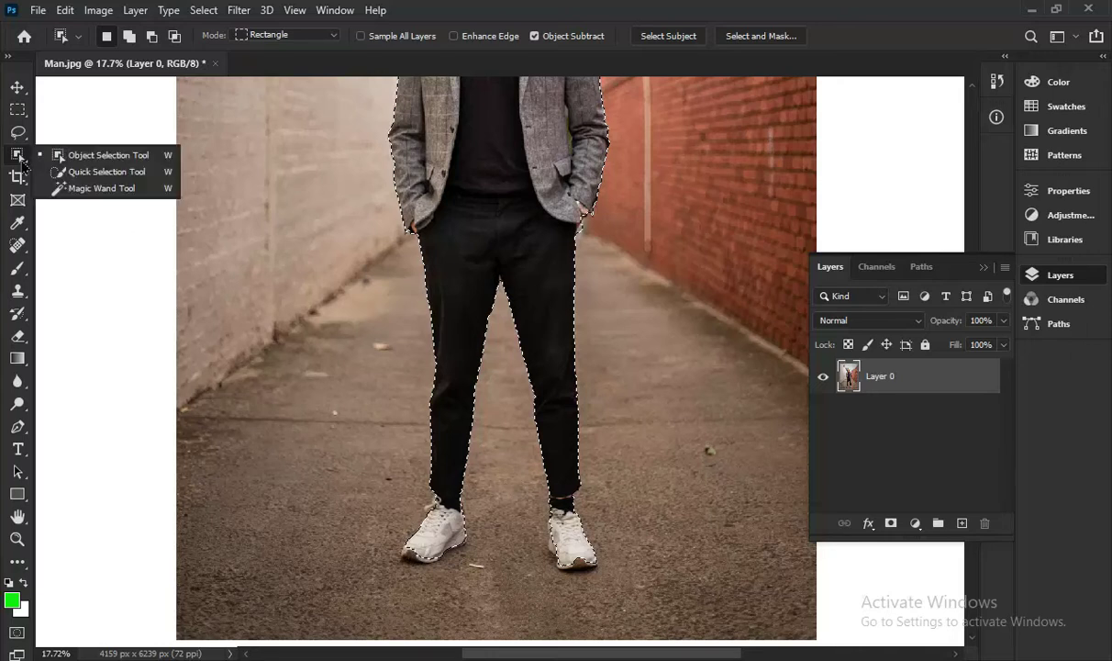
click(84, 174)
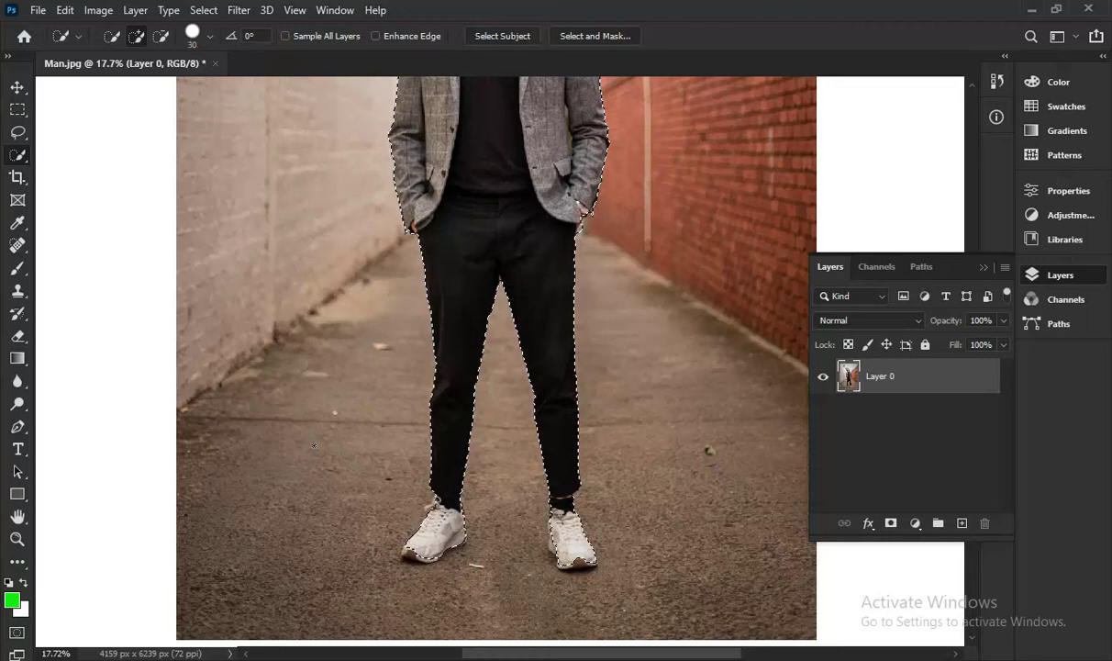
Try out smaller and larger Quick Selection brush sizes, up to 1200 px and back to 1100 px.
key(bracketleft)
key(bracketleft)
key(bracketleft)
key(bracketright)
key(bracketright)
key(bracketright)
key(bracketright)
key(bracketright)
key(bracketright)
key(bracketright)
key(bracketright)
key(bracketright)
key(bracketright)
key(bracketright)
key(bracketright)
key(bracketright)
key(bracketright)
key(bracketright)
key(bracketright)
key(bracketright)
key(bracketright)
key(bracketright)
key(bracketright)
key(bracketright)
key(bracketright)
key(bracketright)
key(bracketright)
key(bracketright)
key(bracketright)
key(bracketright)
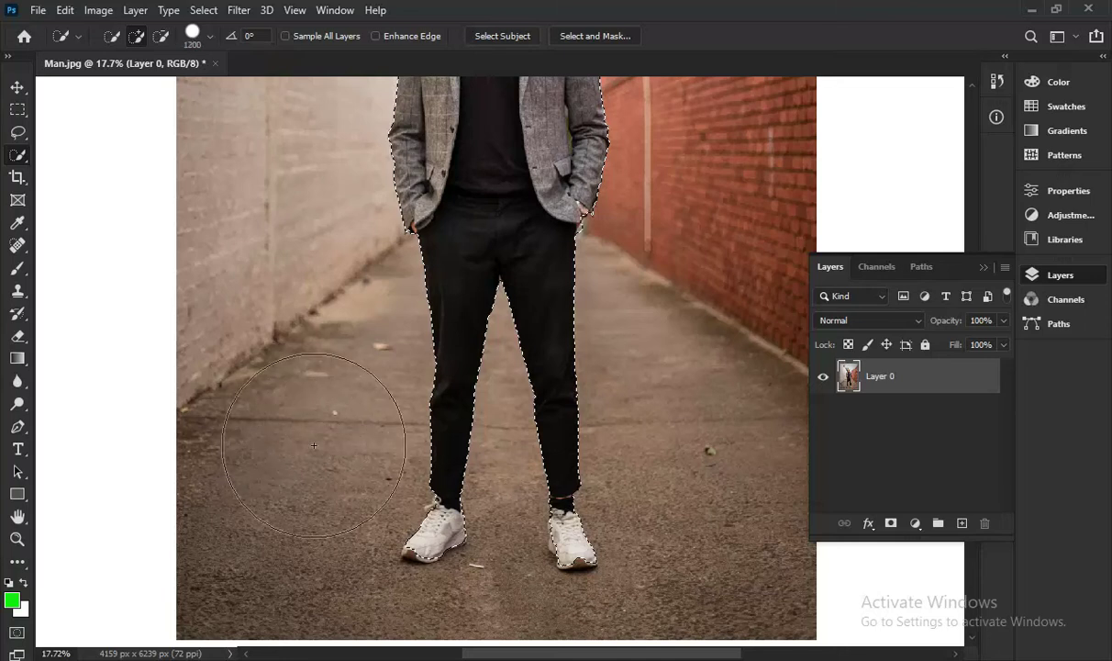
key(bracketleft)
key(bracketleft)
key(bracketleft)
key(bracketleft)
key(bracketleft)
key(bracketleft)
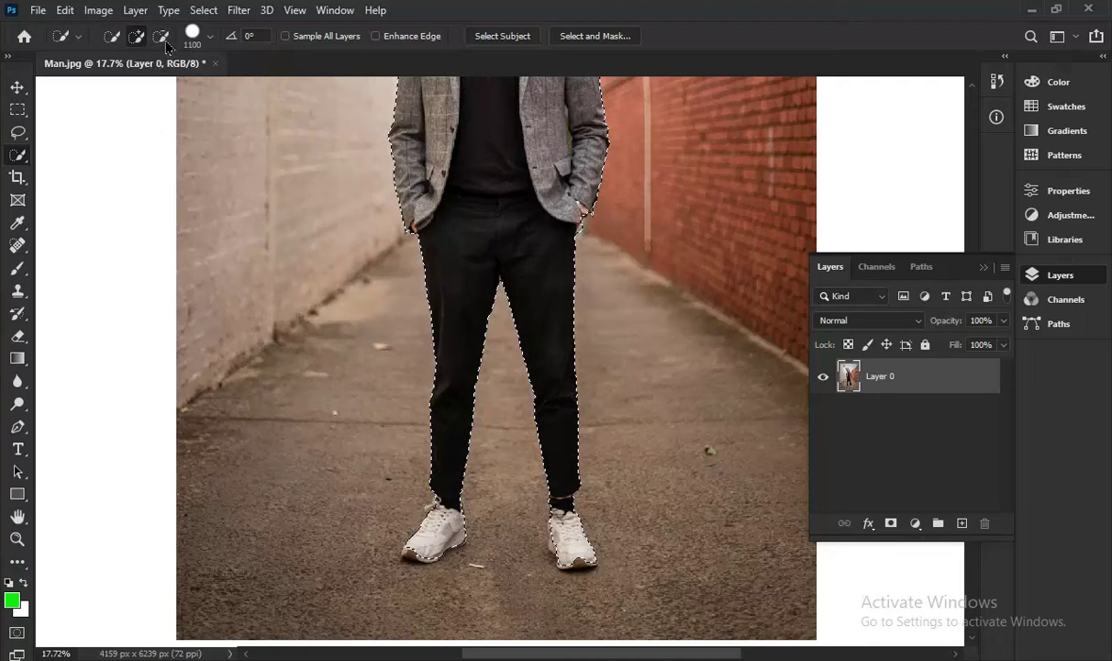
Set the Quick Selection brush size to 64 px and add a patch of pavement beside the man's lower leg to the selection.
click(210, 41)
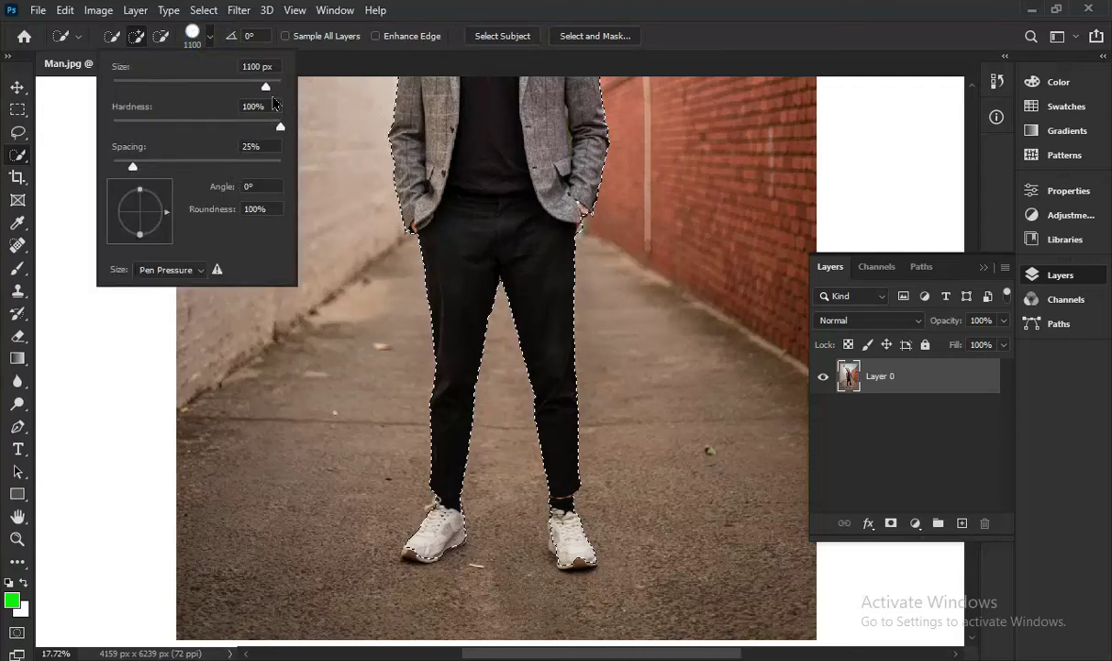
mouse_move(265, 86)
mouse_down()
mouse_move(154, 88)
mouse_move(176, 85)
mouse_up()
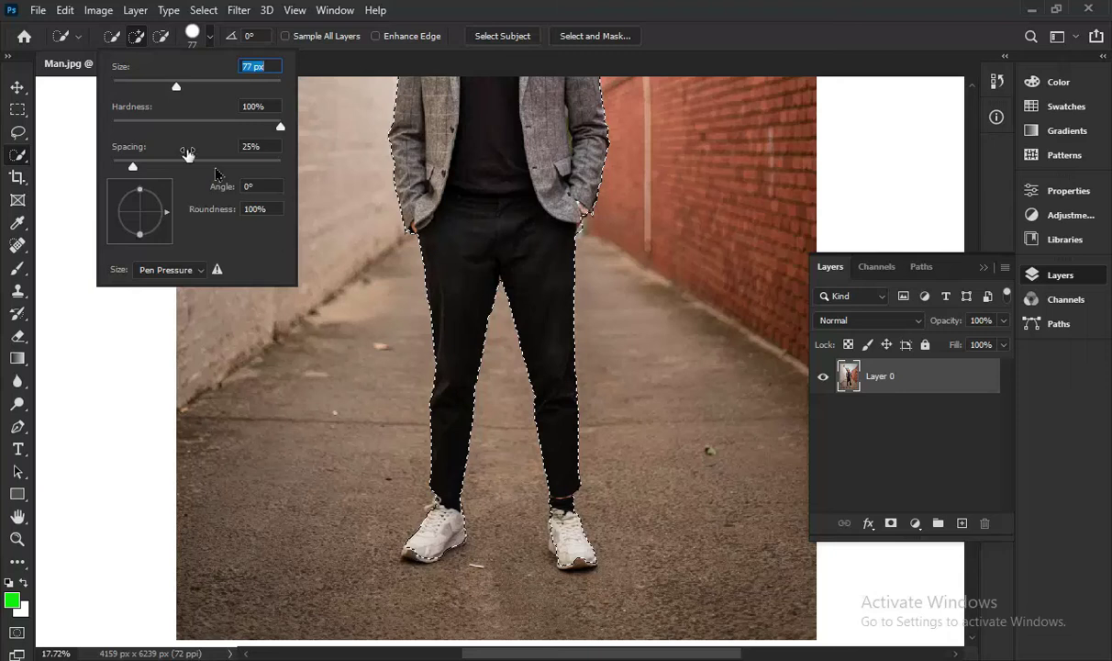
drag(176, 85, 166, 86)
click(350, 422)
mouse_move(351, 422)
mouse_down()
mouse_move(390, 523)
mouse_move(418, 555)
mouse_up()
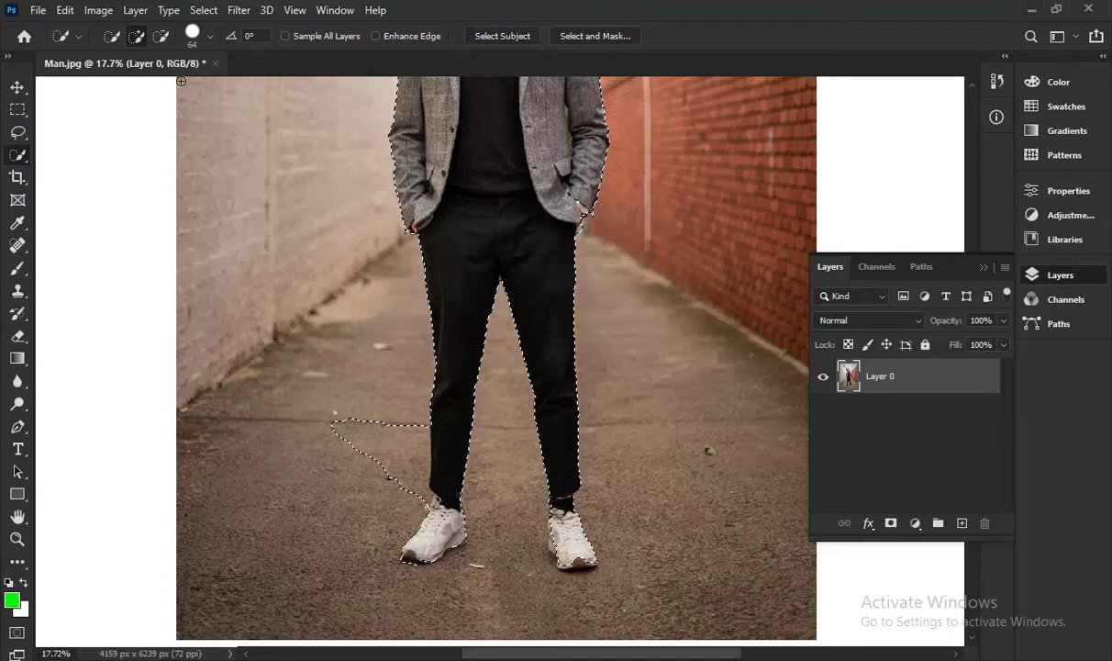
Subtract the patch of pavement beside the man's lower leg from the selection.
click(160, 35)
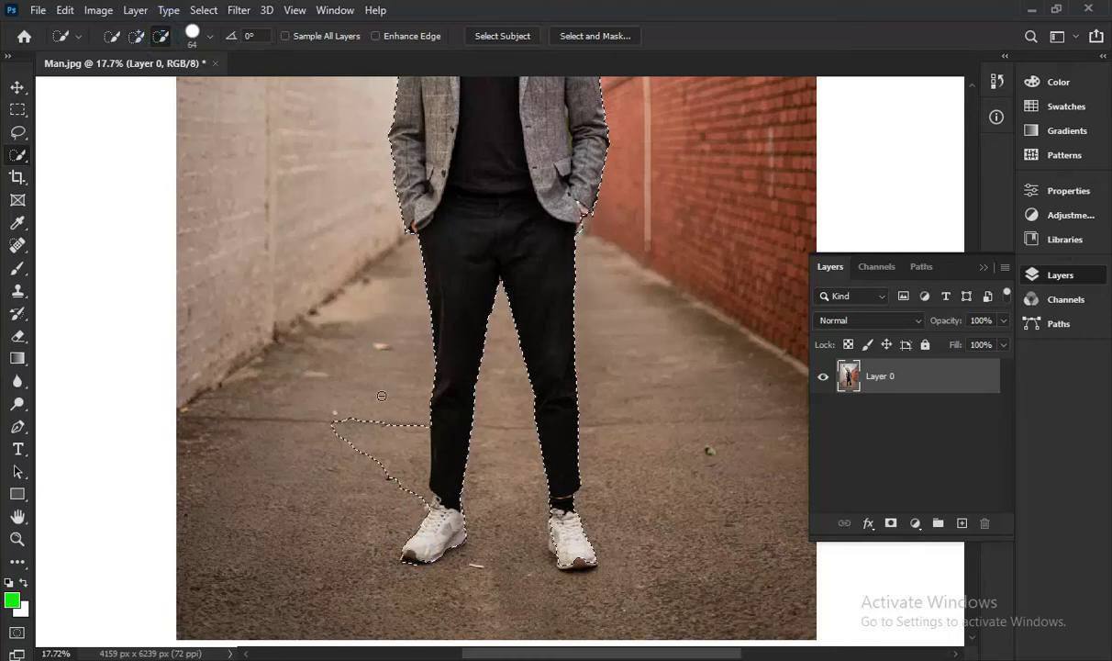
drag(377, 393, 381, 500)
drag(341, 424, 330, 402)
drag(407, 469, 381, 444)
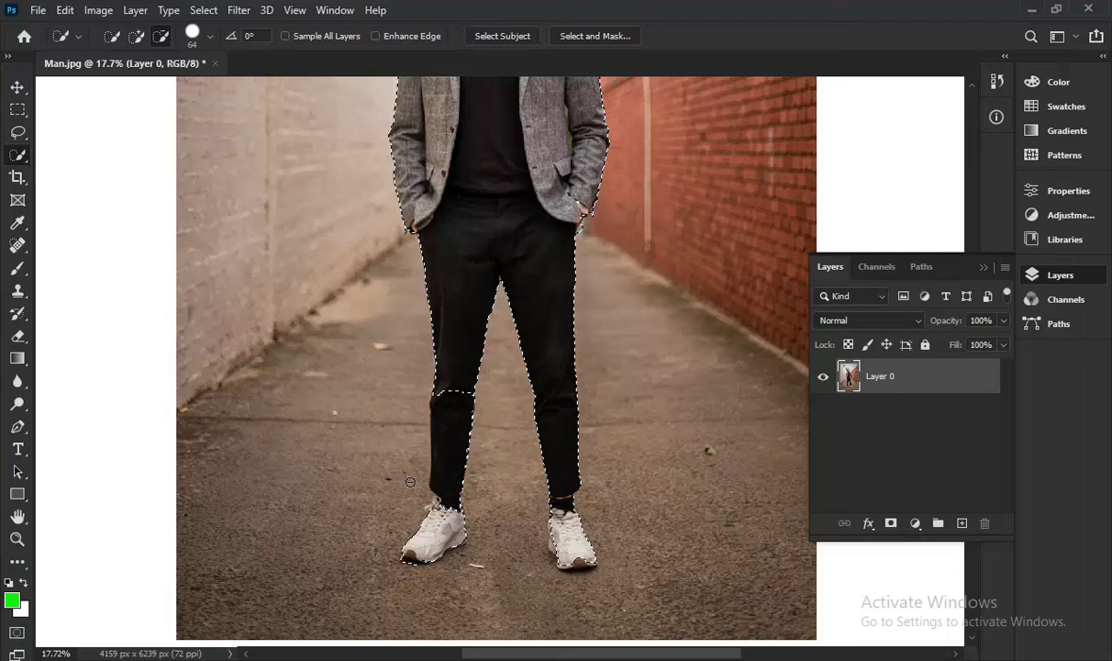
Add the missing trouser area around the knee and lower leg, and the opposite shoe's sole, to the selection.
click(136, 36)
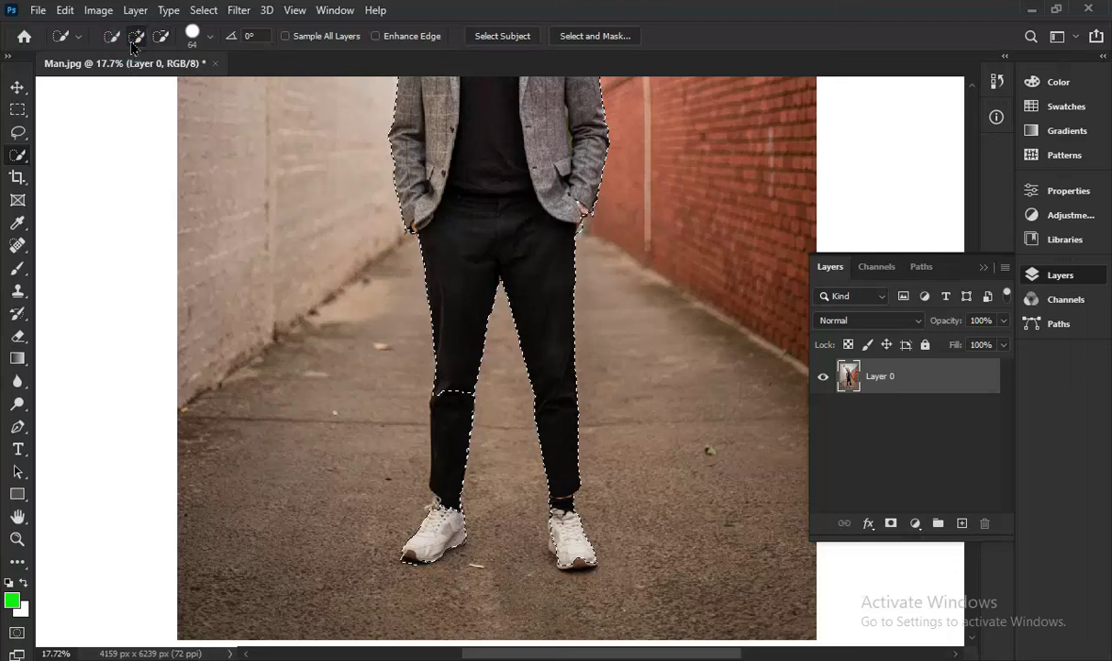
click(450, 396)
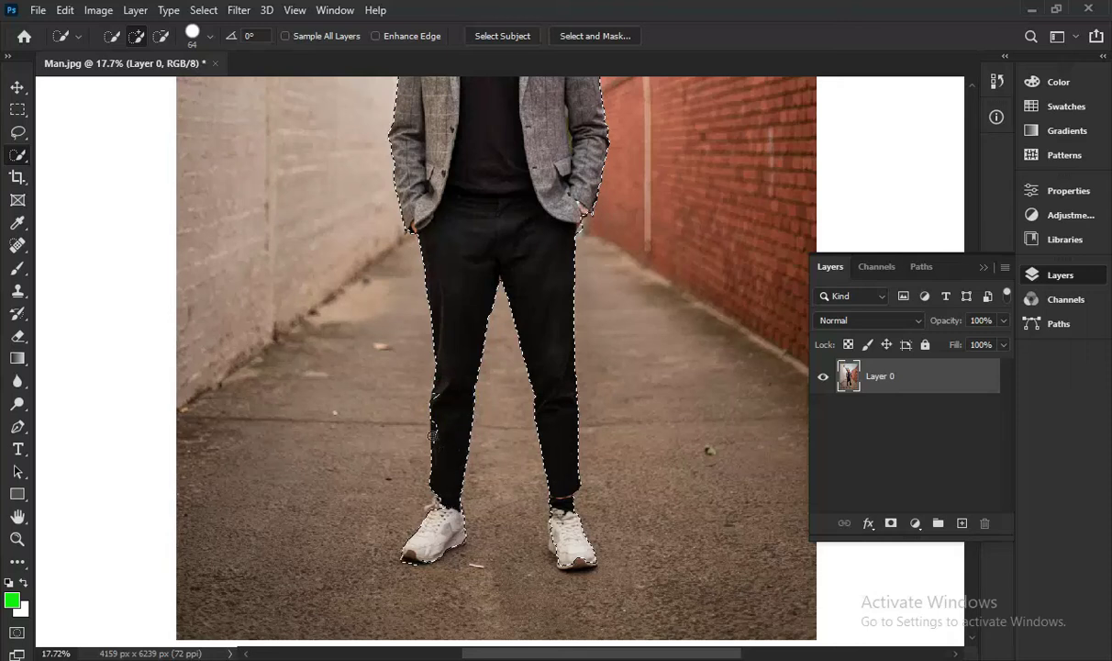
click(434, 436)
click(578, 559)
Add a layer mask from the selection to hide the background around the man.
scroll(624, 373, down, 3)
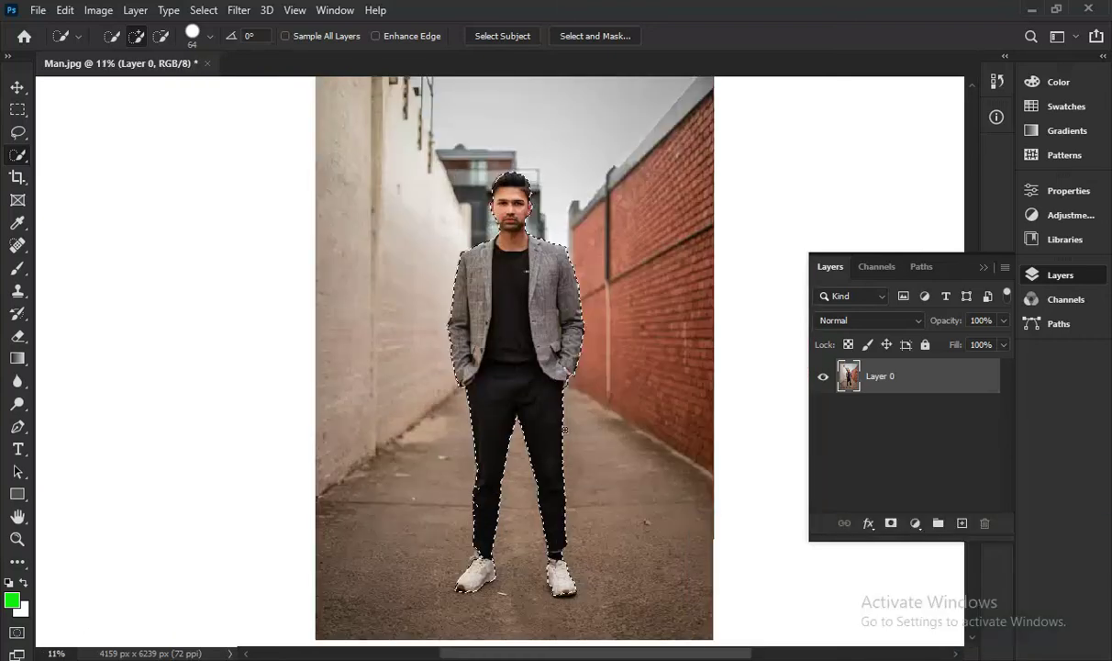
click(889, 525)
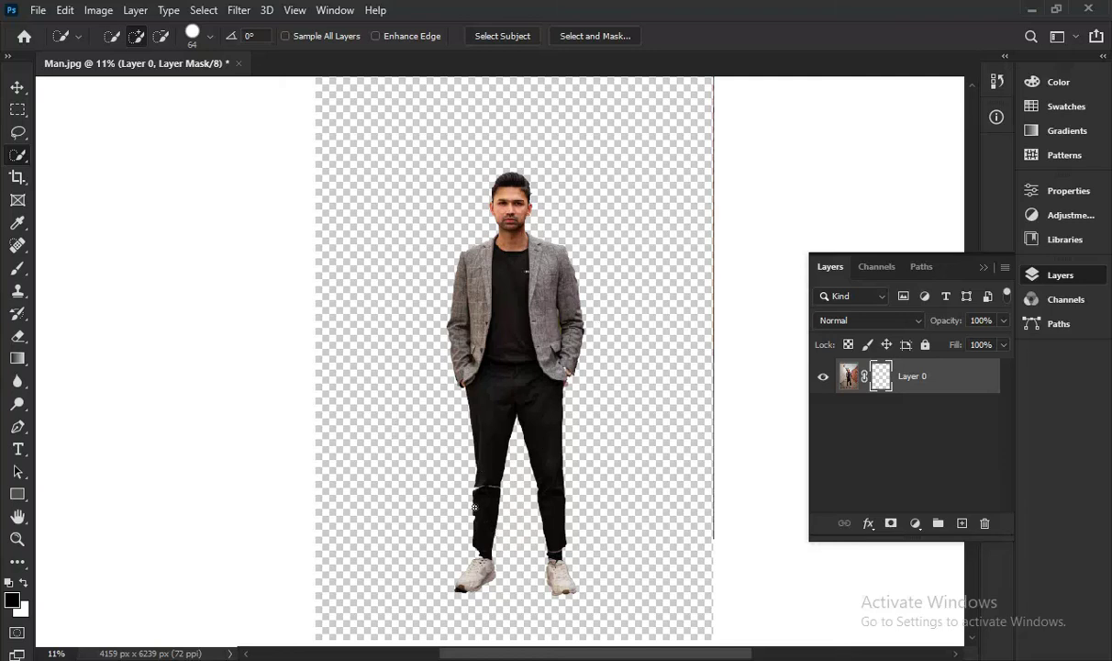
scroll(495, 538, up, 1)
scroll(494, 537, up, 2)
scroll(495, 537, down, 4)
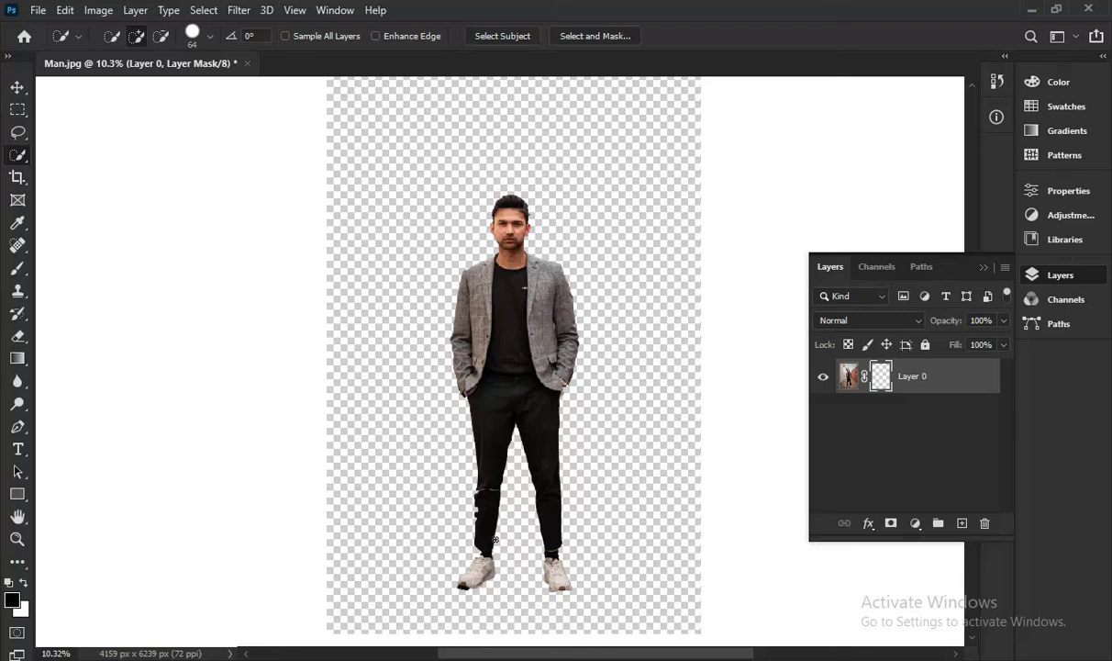
click(41, 13)
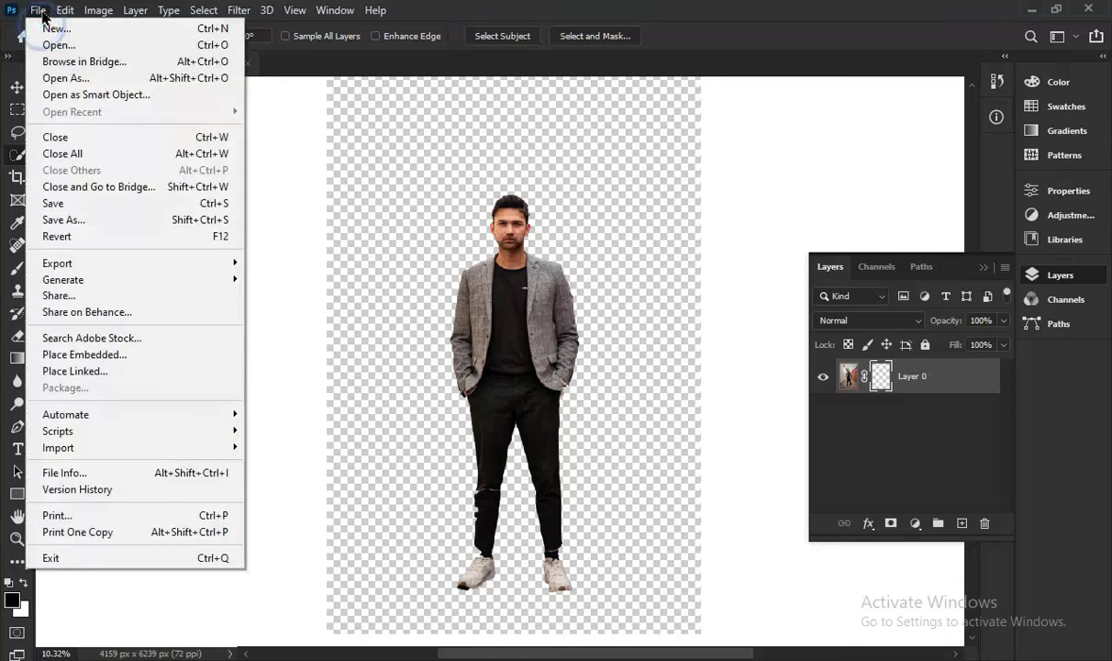
mouse_move(102, 265)
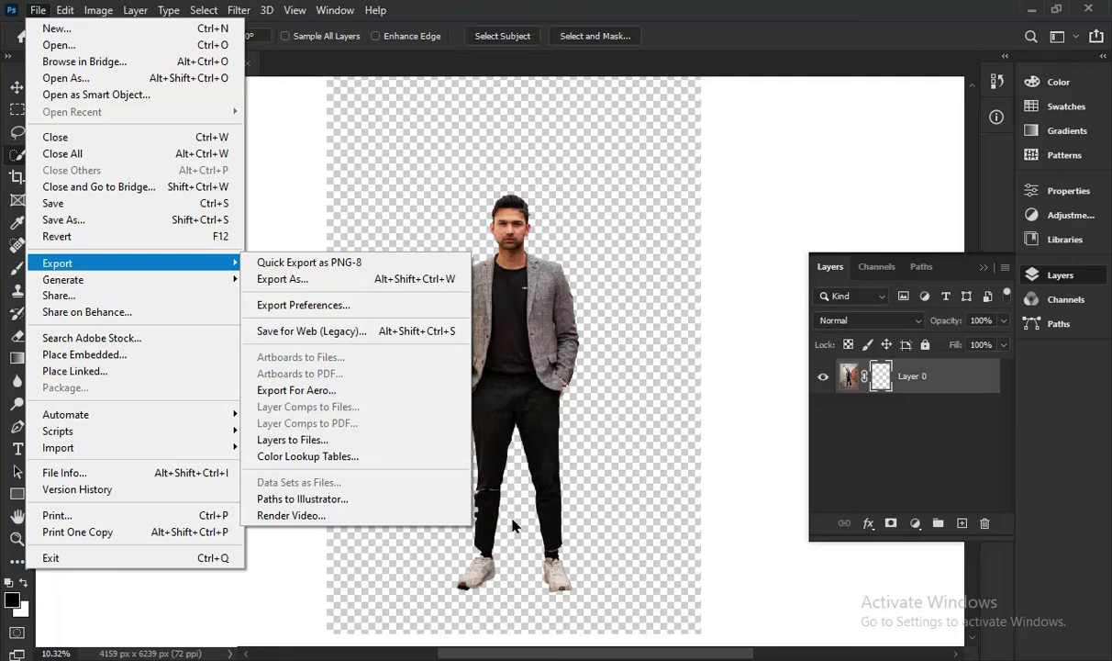
click(513, 525)
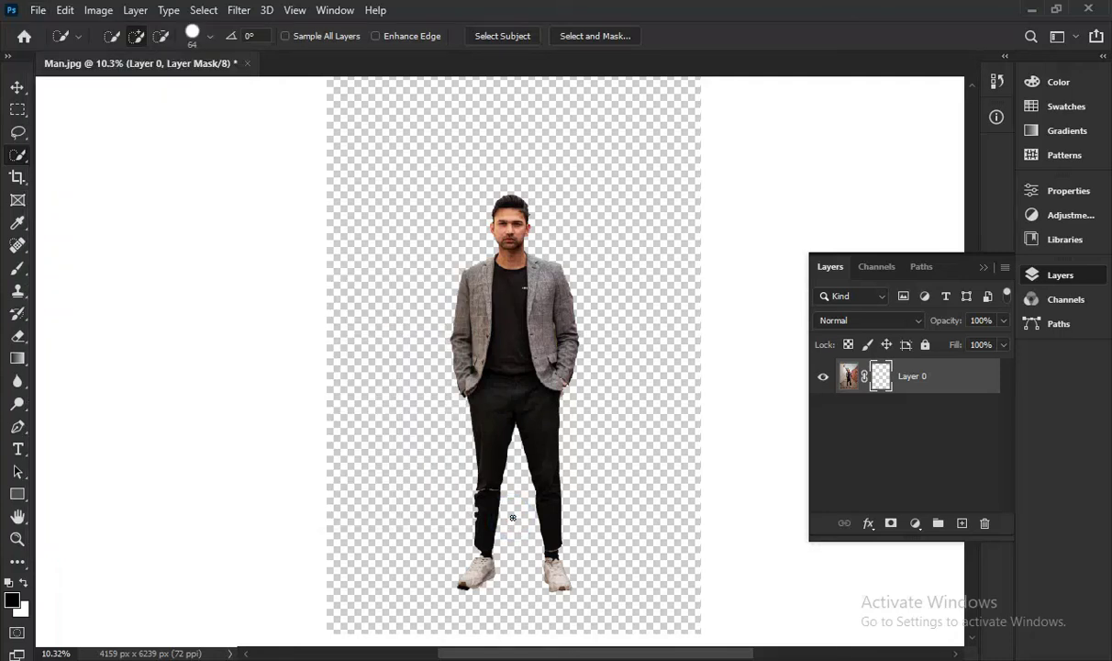